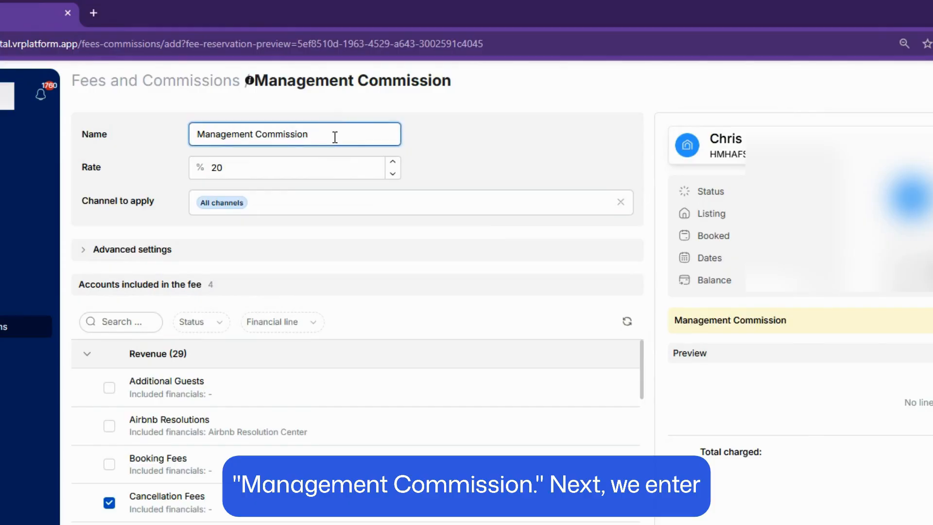
Step: Review the commission's rate, the channel choices, and the reservation inclusion options in the advanced settings
click(310, 174)
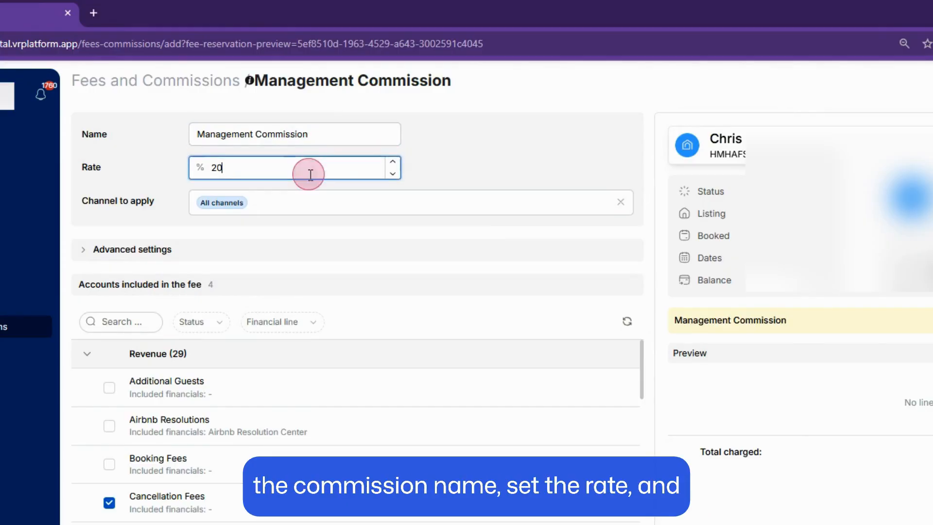
click(305, 214)
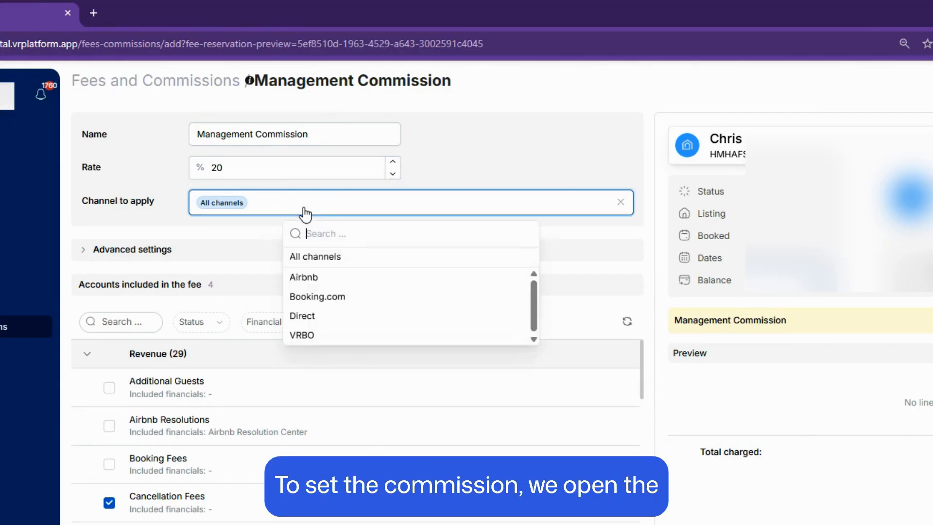
click(90, 252)
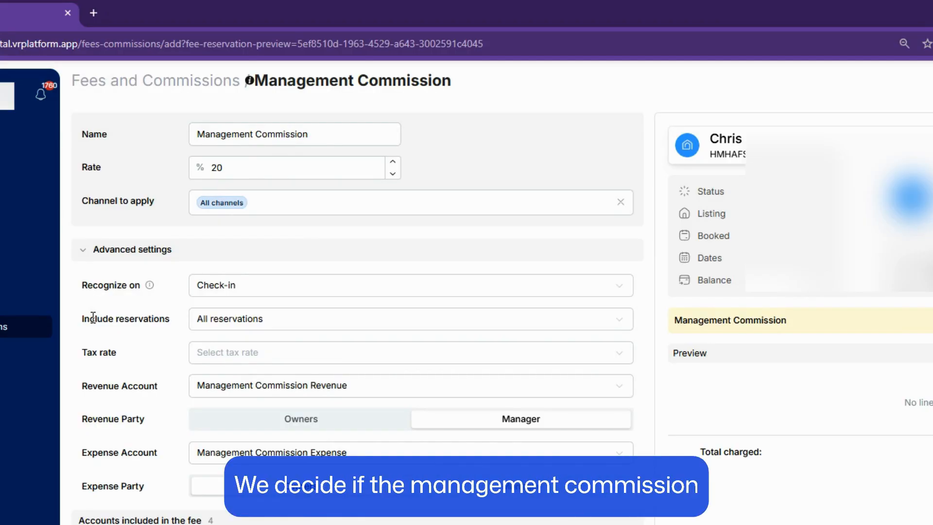
click(265, 322)
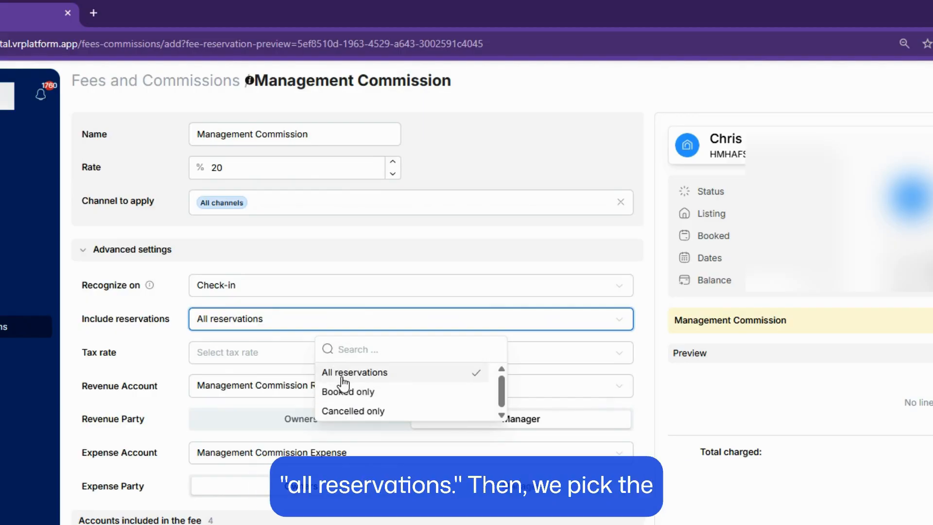
click(163, 335)
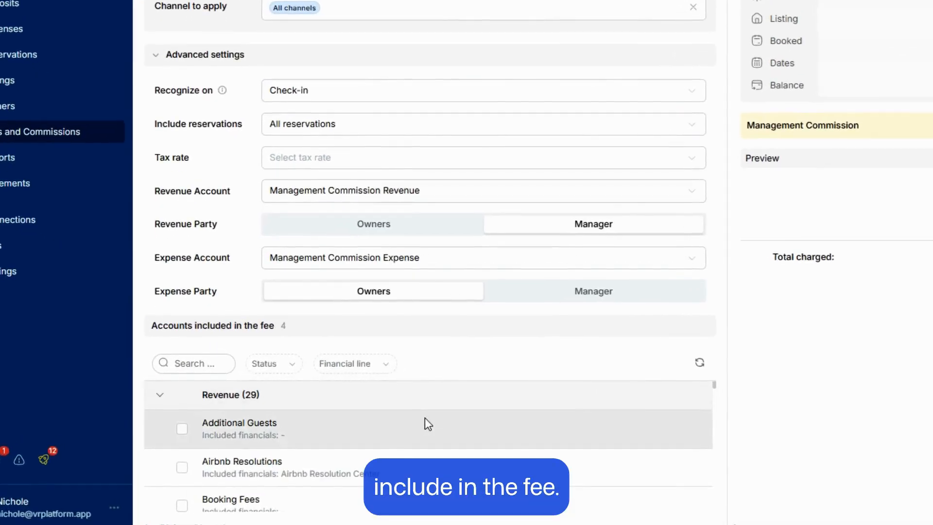
click(162, 53)
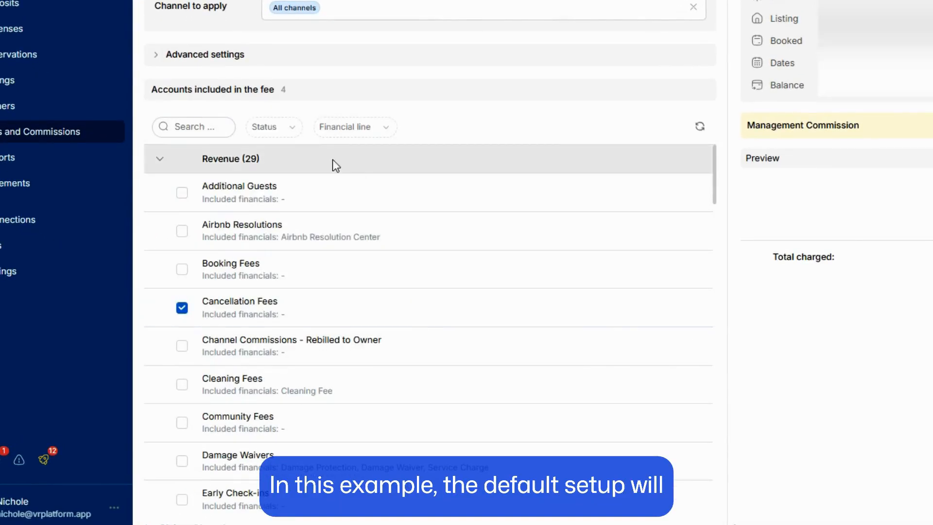
Step: Filter the accounts included in the fee by Mapped status to check them, and clear the filter
click(270, 127)
click(292, 154)
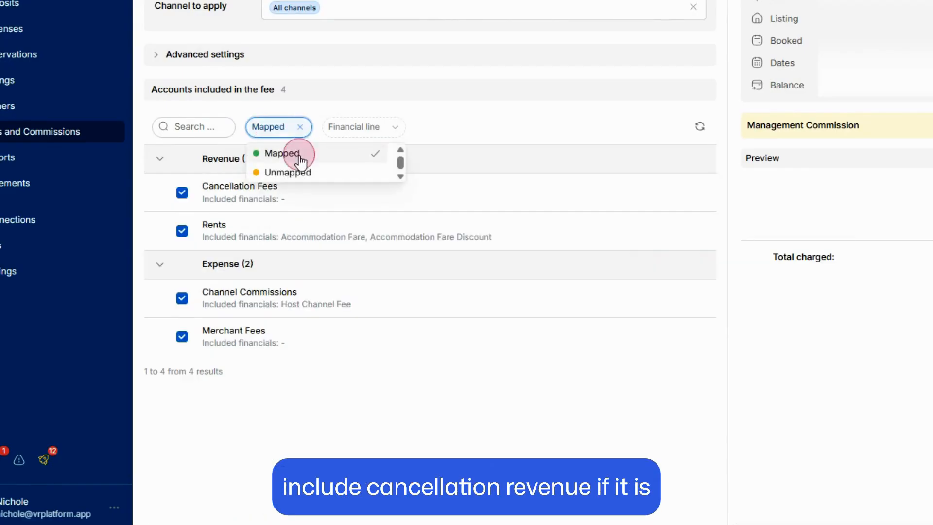
click(431, 466)
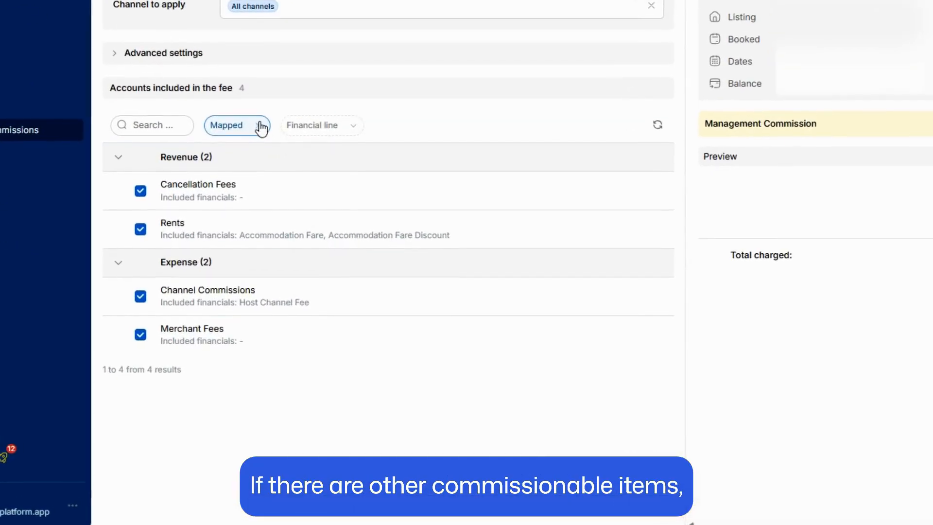
click(260, 126)
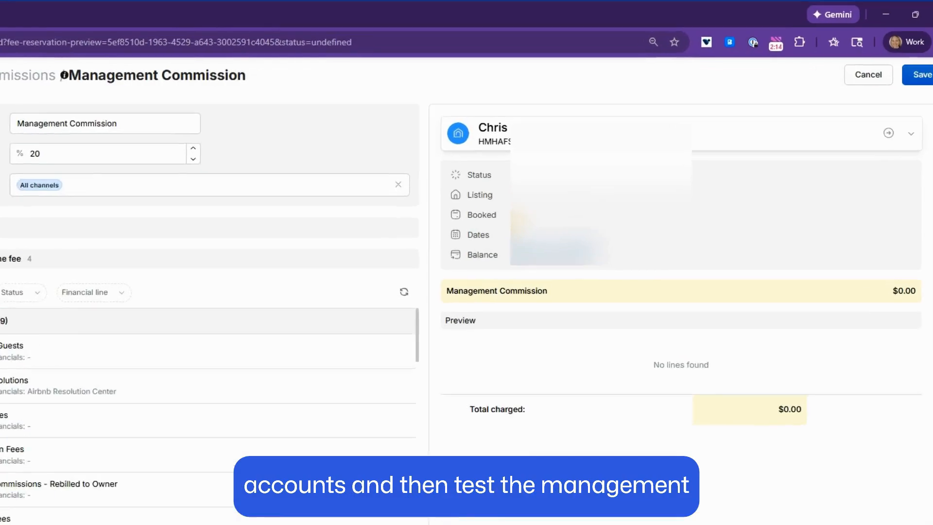
Step: Preview the commission on a booked Airbnb reservation, and switch the preview to a different reservation
click(716, 141)
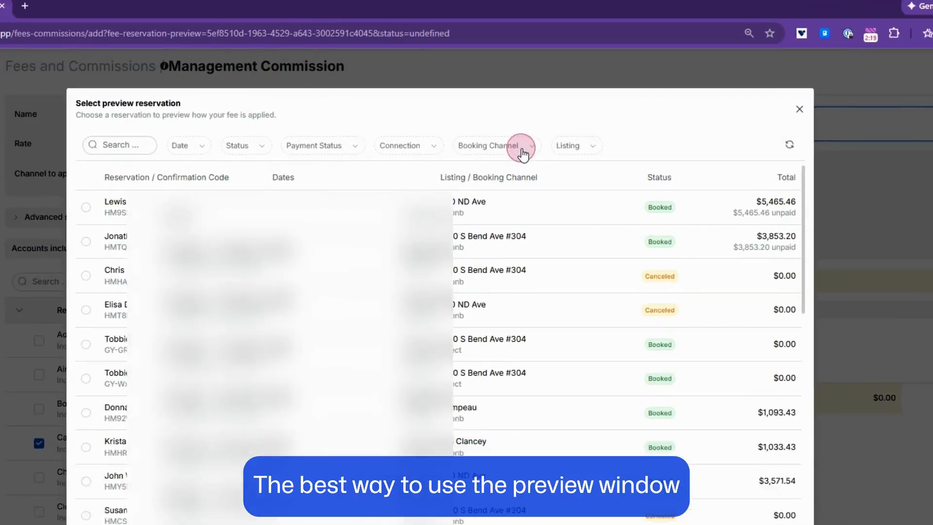
click(523, 156)
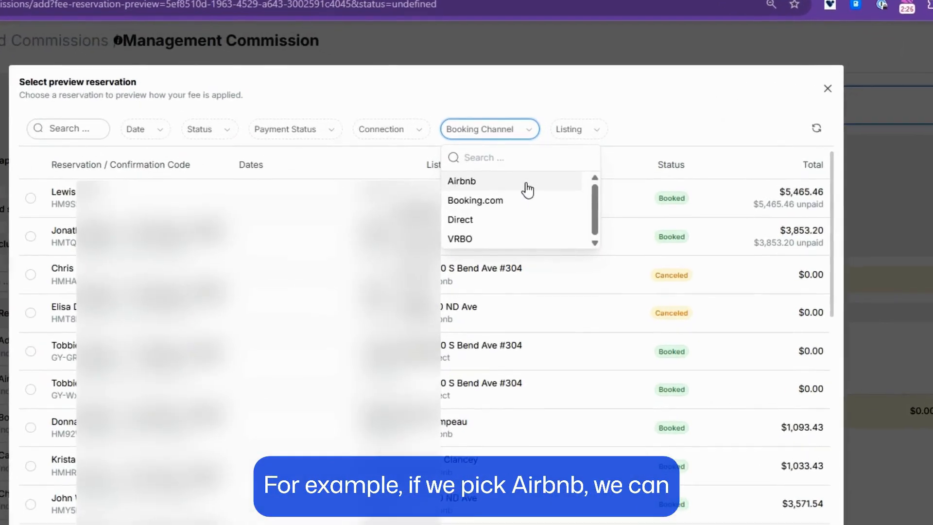
click(531, 161)
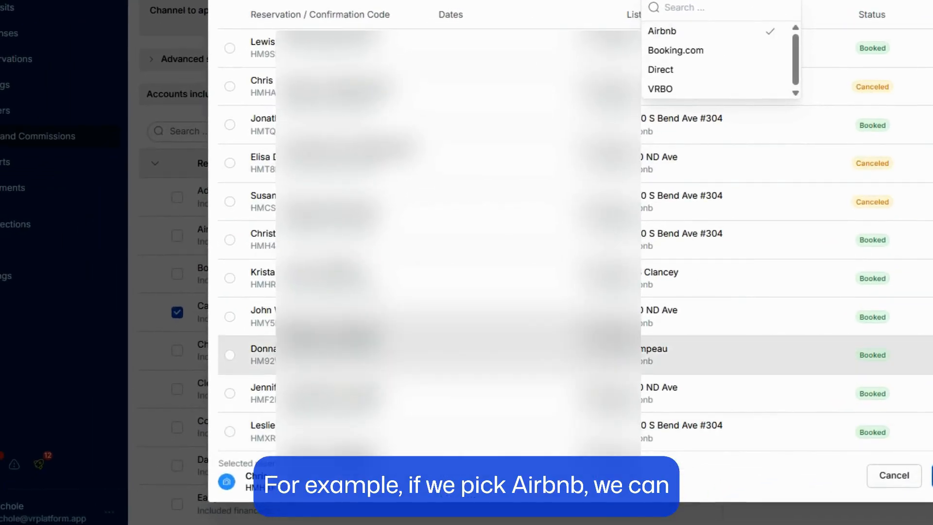
click(234, 359)
click(797, 450)
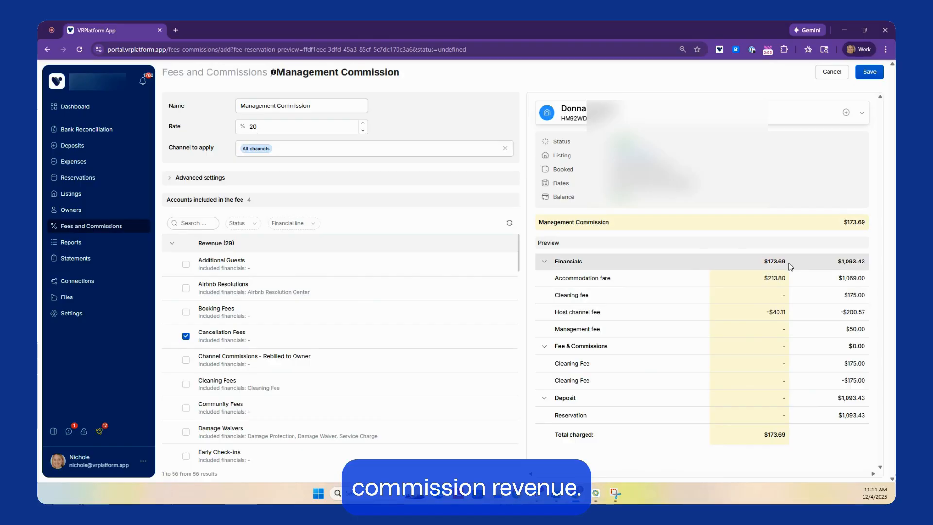
click(782, 118)
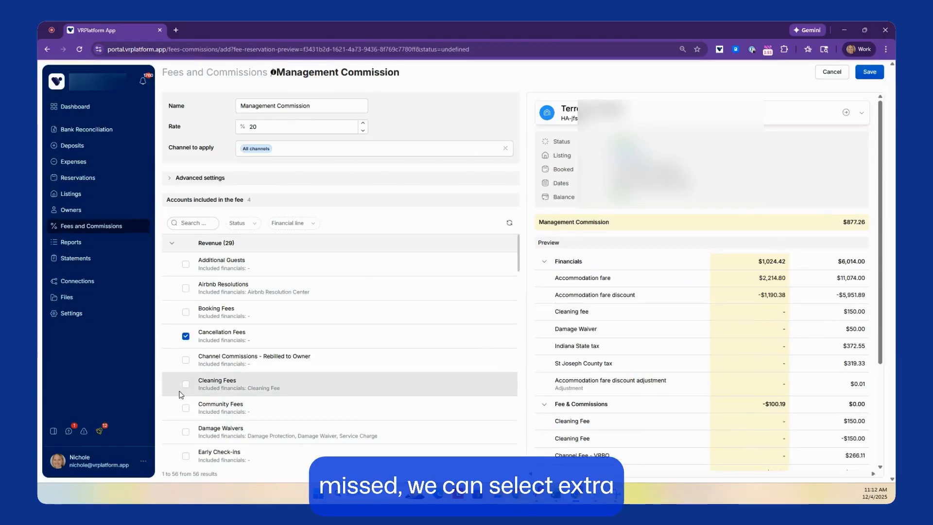
Step: Test including Cleaning Fees in the commission, exclude that account again, and save the fee
click(185, 385)
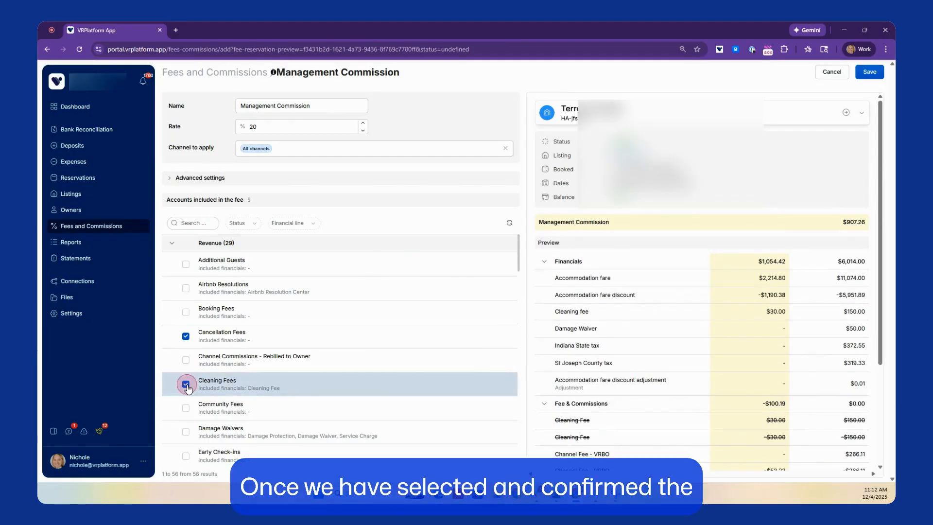
click(186, 384)
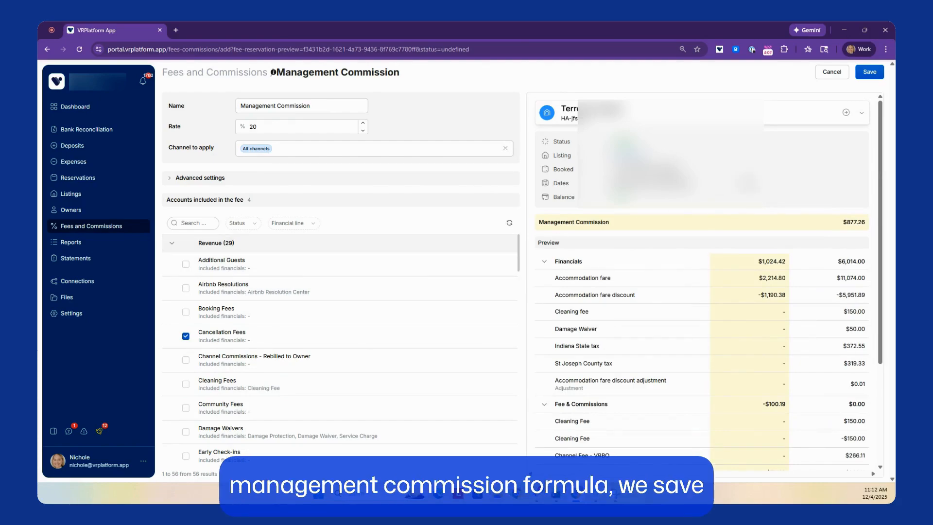
click(869, 72)
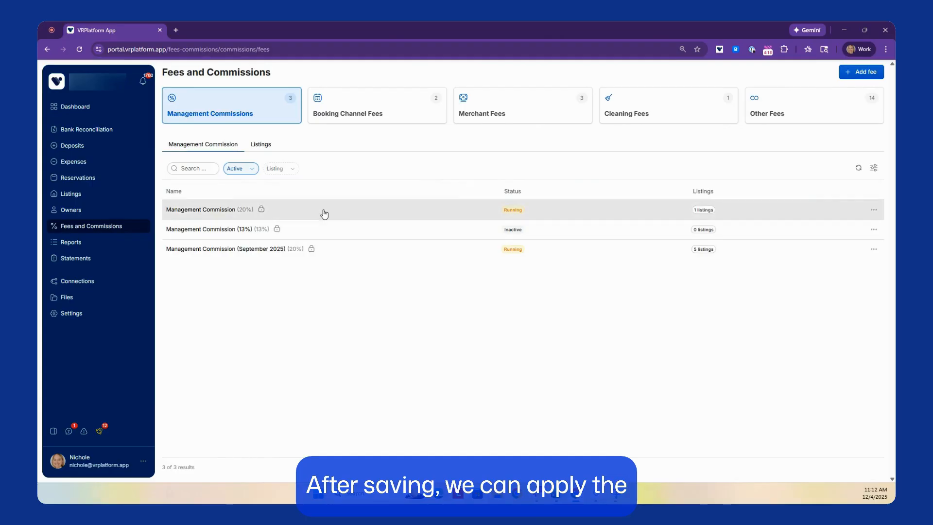
Step: Select the first entry in the commission listings and choose Management Commission (20%) as a new fee for it
click(261, 144)
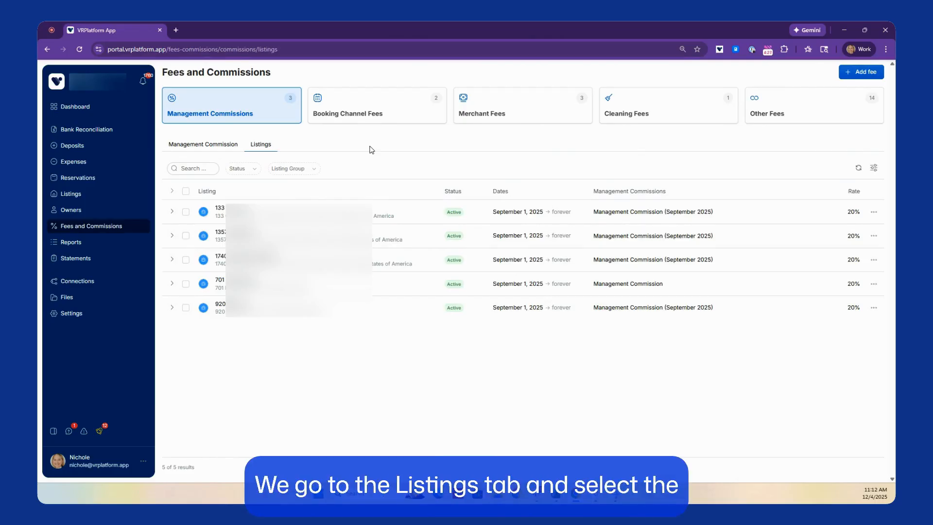
click(185, 212)
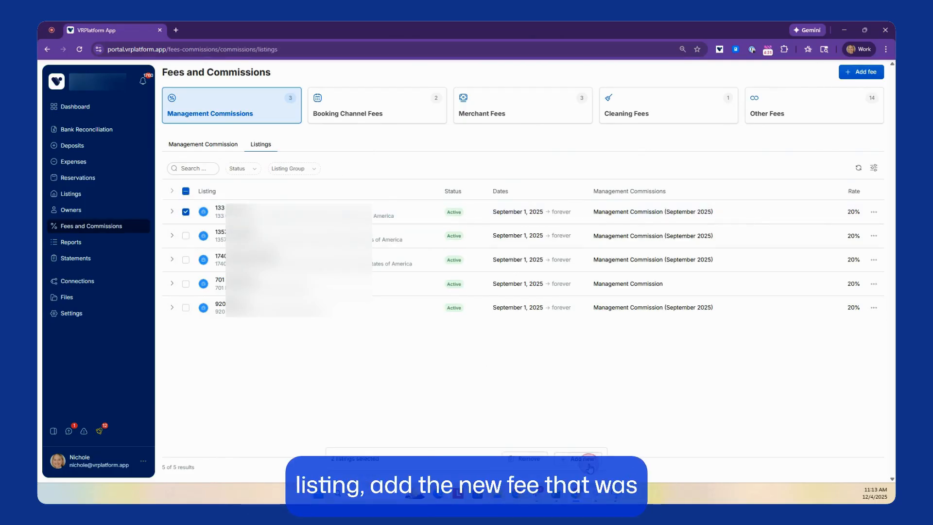
click(589, 467)
click(447, 236)
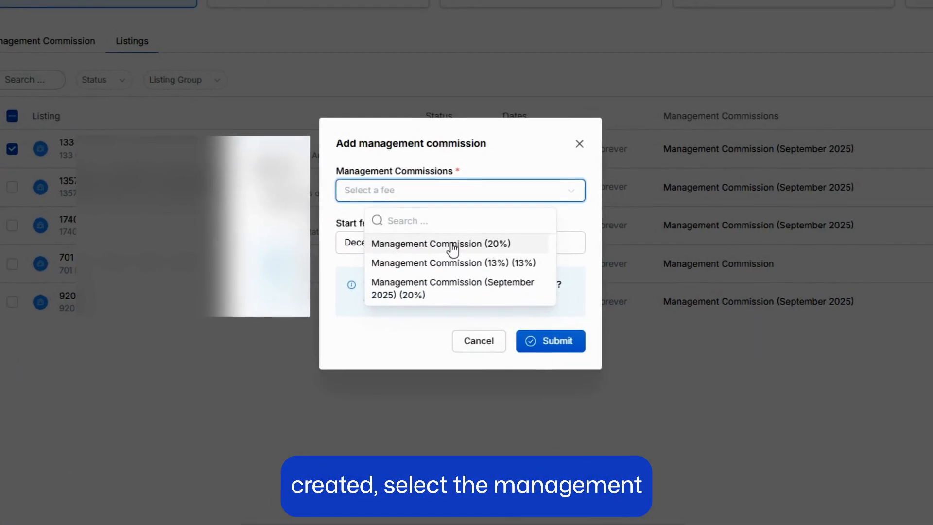
click(448, 248)
Step: Set the new commission's start date to January 1, 2024, and cancel the assignment
click(389, 238)
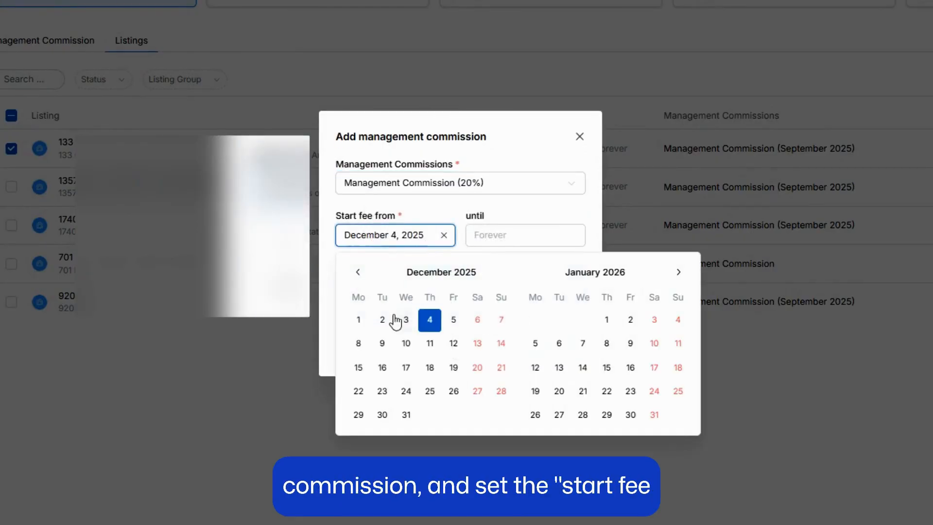
click(358, 272)
click(358, 272)
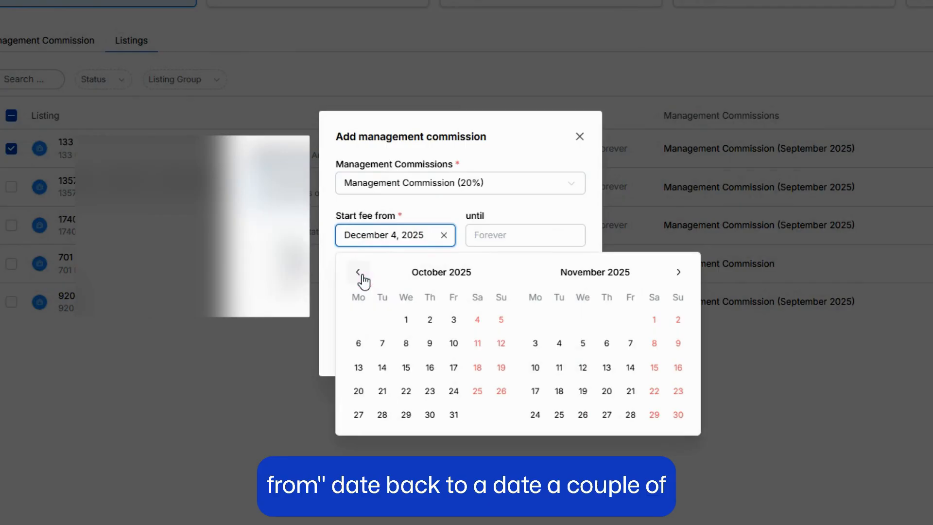
double_click(358, 272)
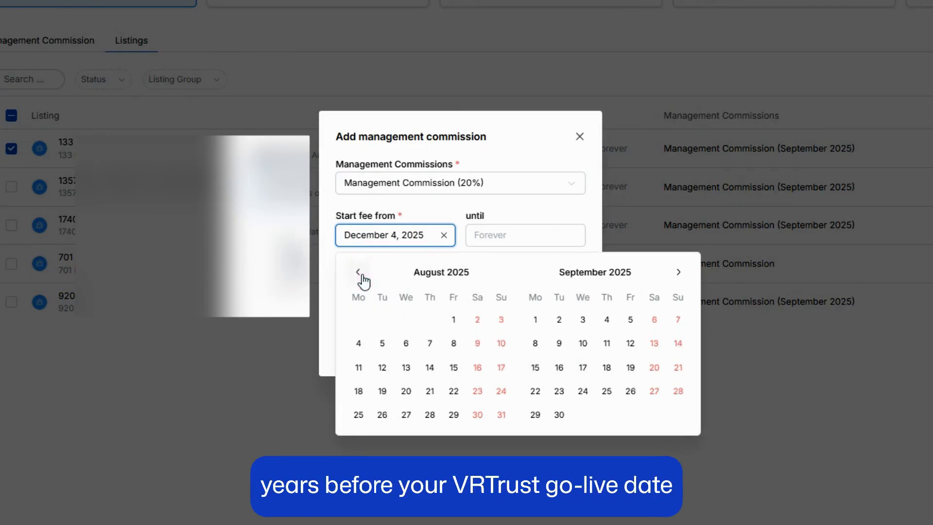
double_click(358, 273)
double_click(358, 272)
double_click(358, 272)
double_click(358, 272)
double_click(358, 273)
double_click(358, 272)
double_click(358, 272)
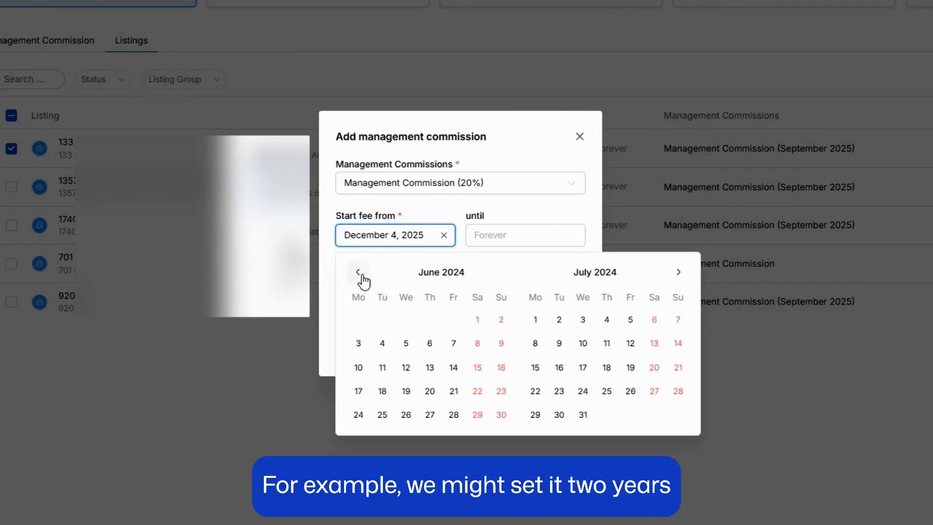
double_click(359, 272)
double_click(358, 272)
double_click(358, 272)
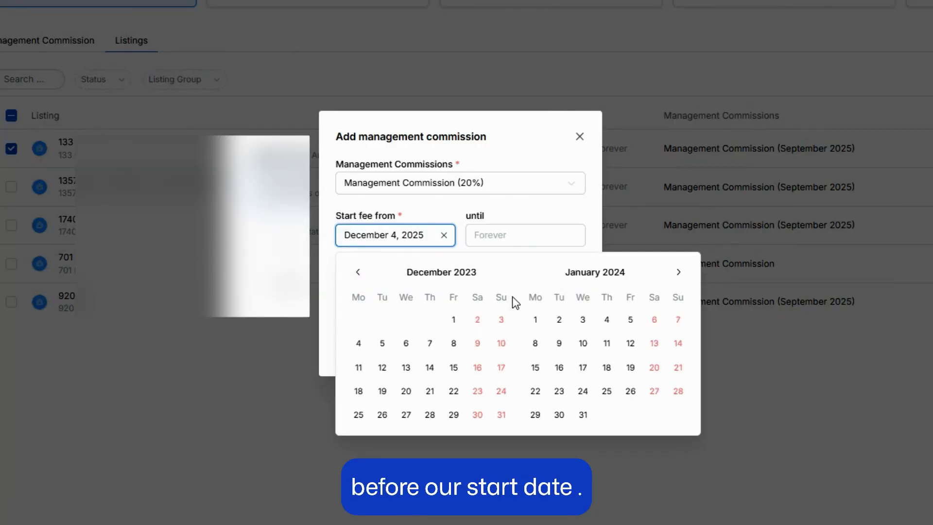
click(535, 319)
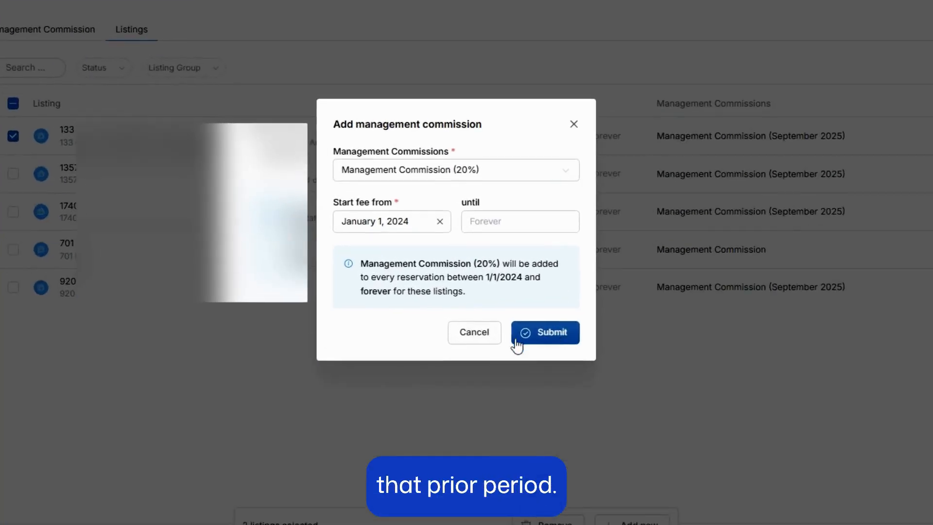
click(479, 336)
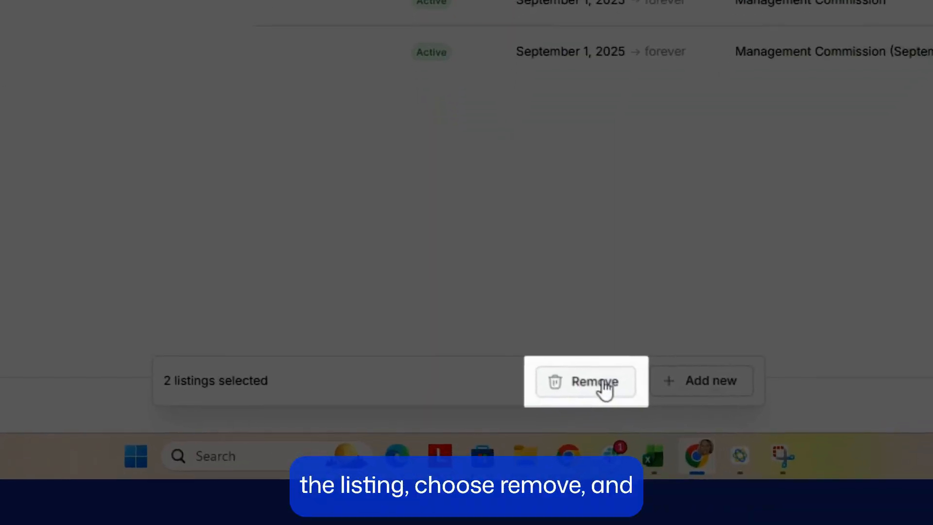
Step: Request removal of the management commission from the selected listings, and dismiss the confirmation without deleting
click(603, 383)
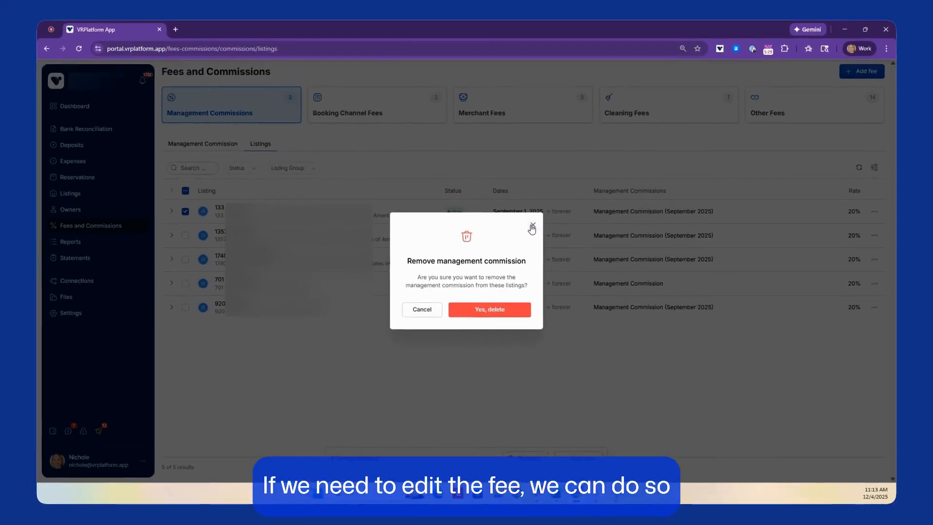
click(532, 226)
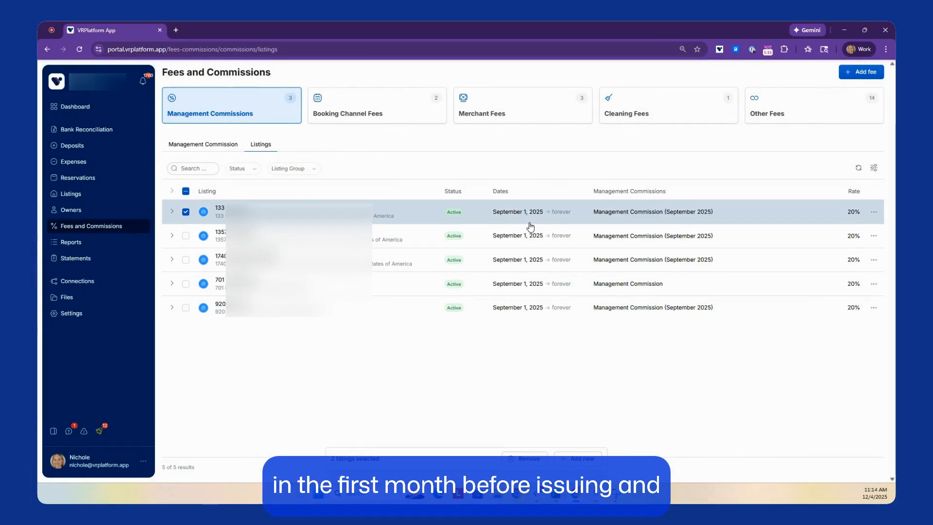
Step: Check the lock explanation on the 20% Management Commission in the commission overview
click(205, 144)
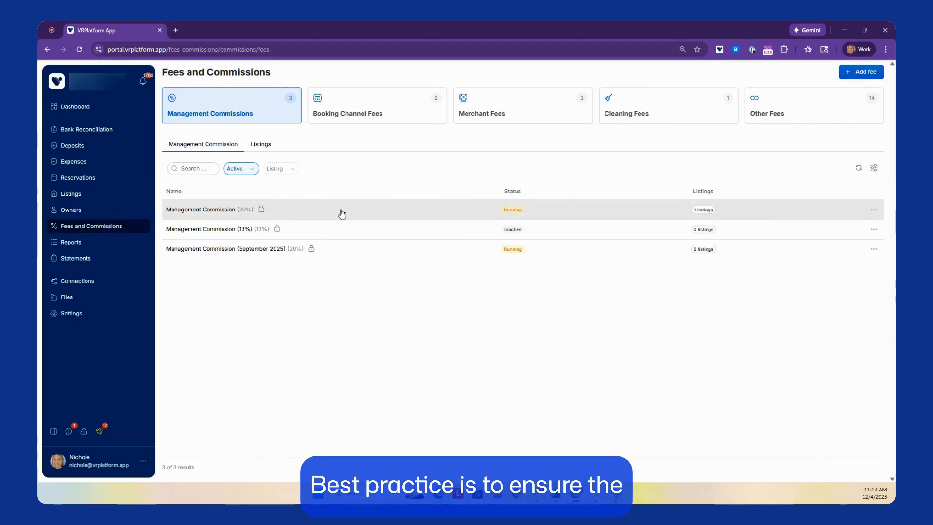
mouse_move(264, 213)
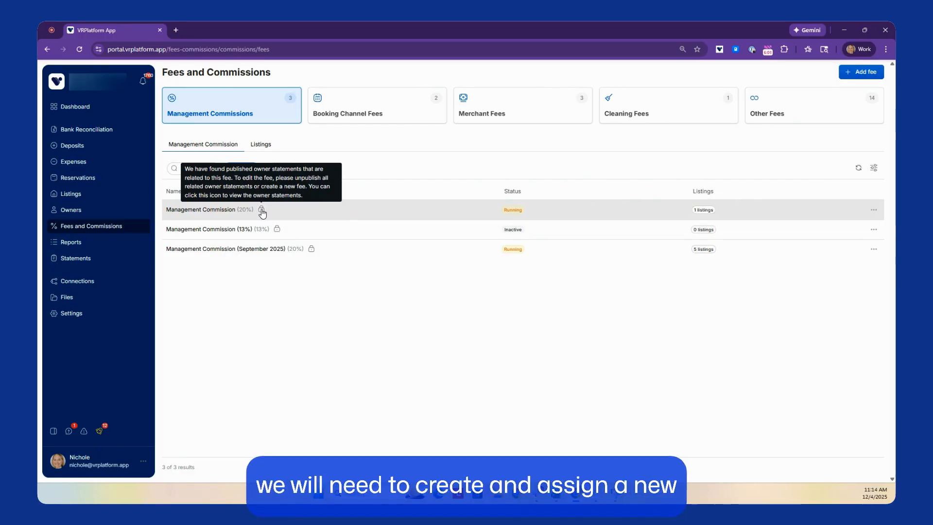
Step: Return to the commission listings and open the available actions for the first listing's assigned commission
click(261, 144)
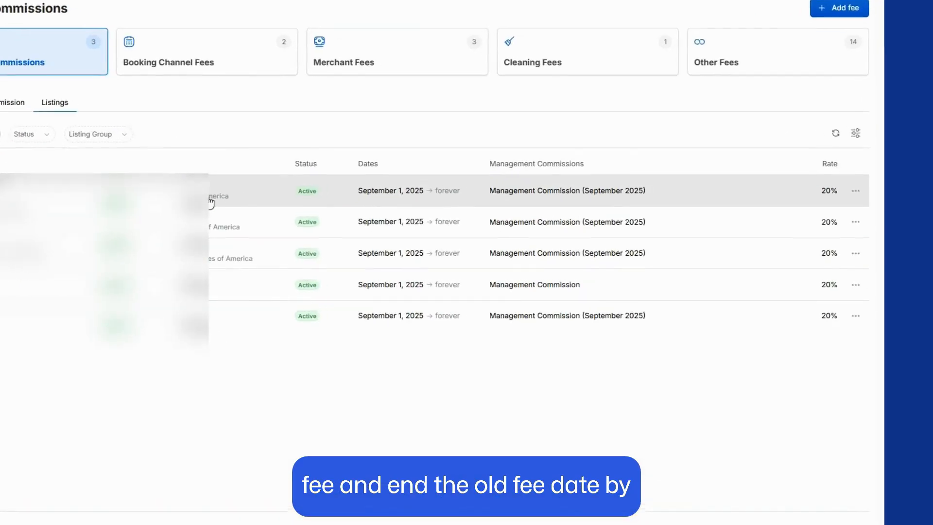
click(873, 212)
click(832, 232)
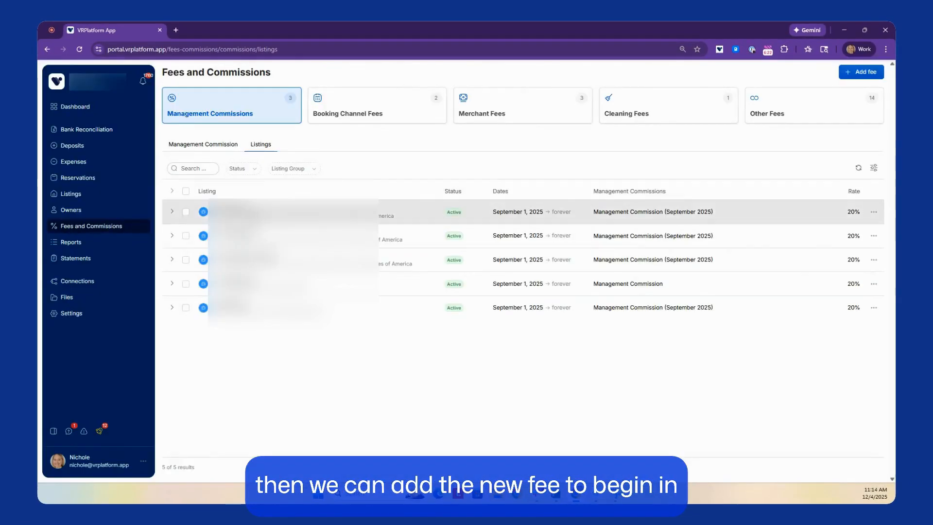
Step: Try a new management commission for the first listing with start date October 1, 2025, and close it unsubmitted
click(186, 212)
click(861, 71)
click(418, 268)
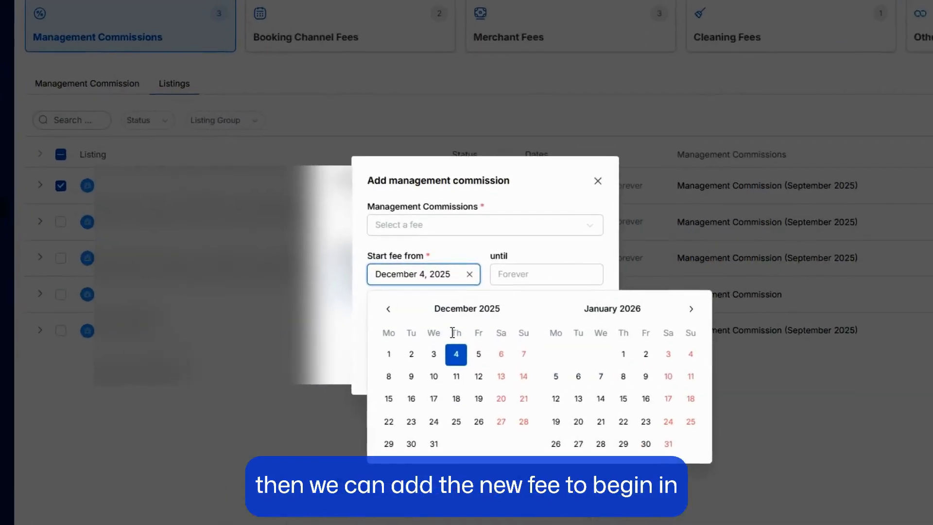
click(388, 309)
click(388, 308)
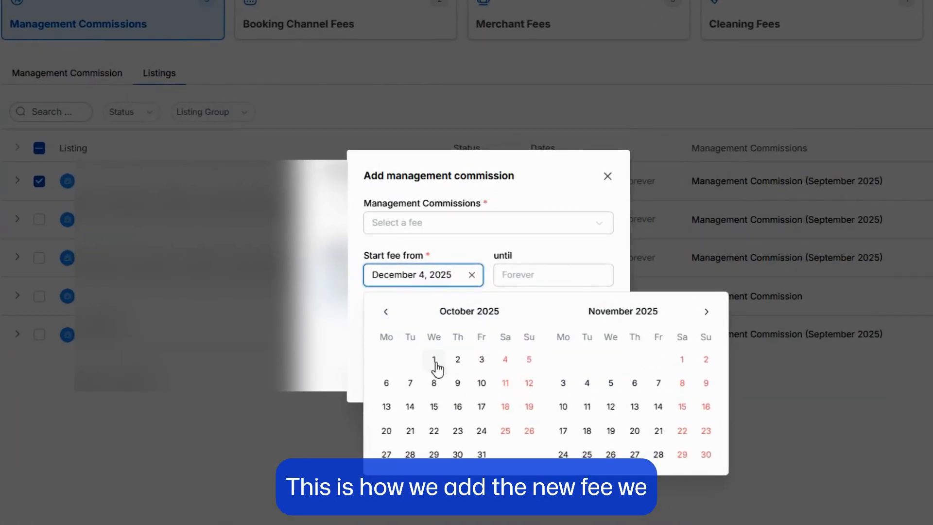
click(434, 359)
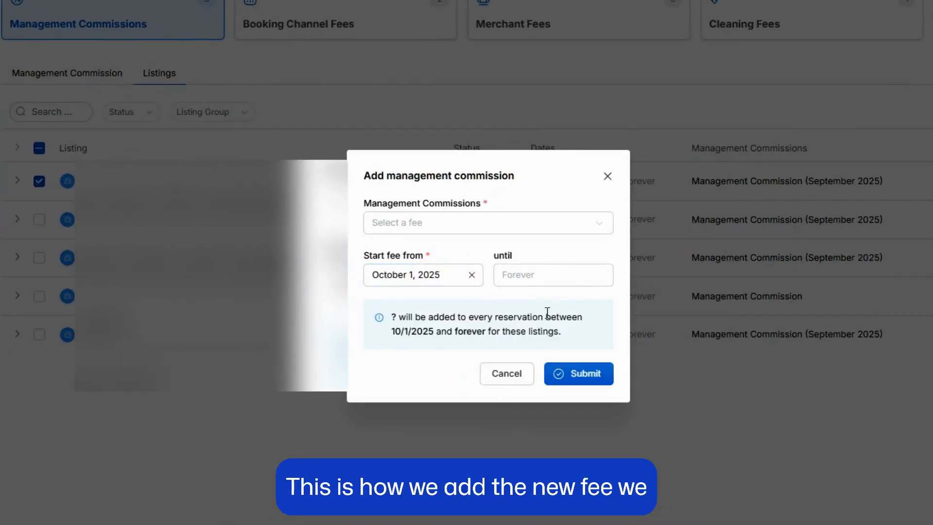
click(614, 178)
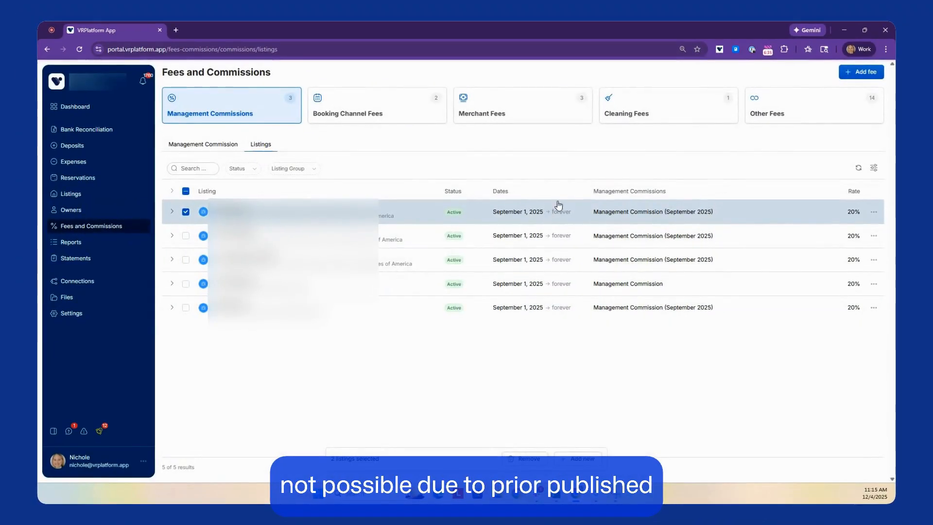